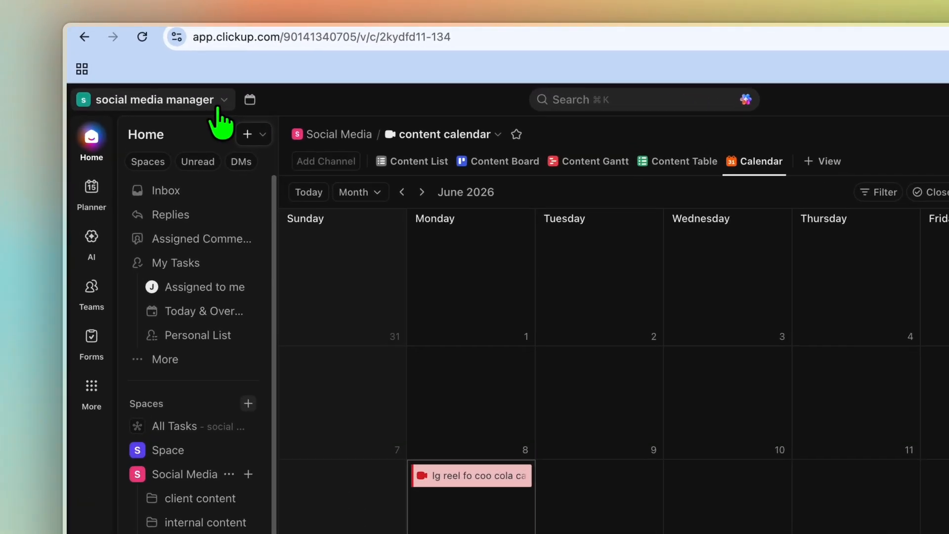
Look over the social media manager workspace options and the form for creating a Space, leaving both without changes
left_click(218, 106)
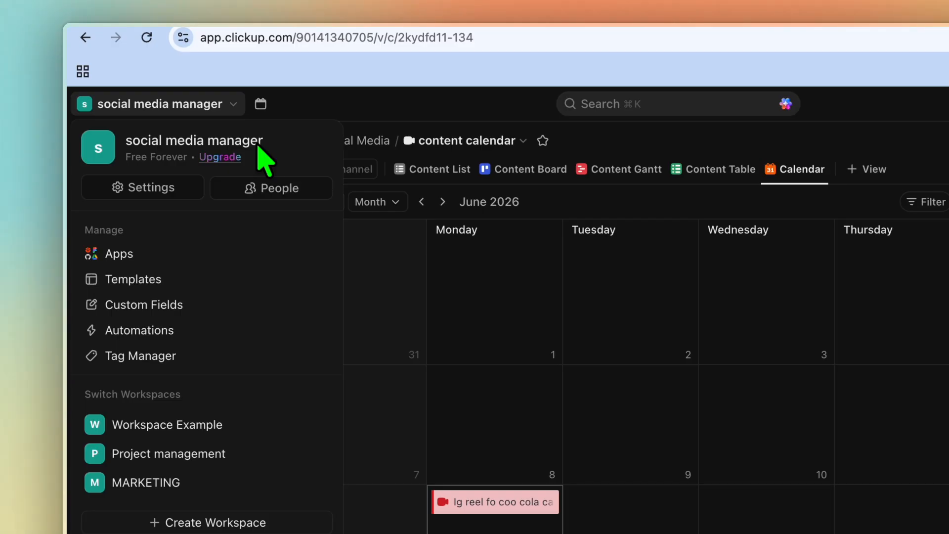
left_click(361, 109)
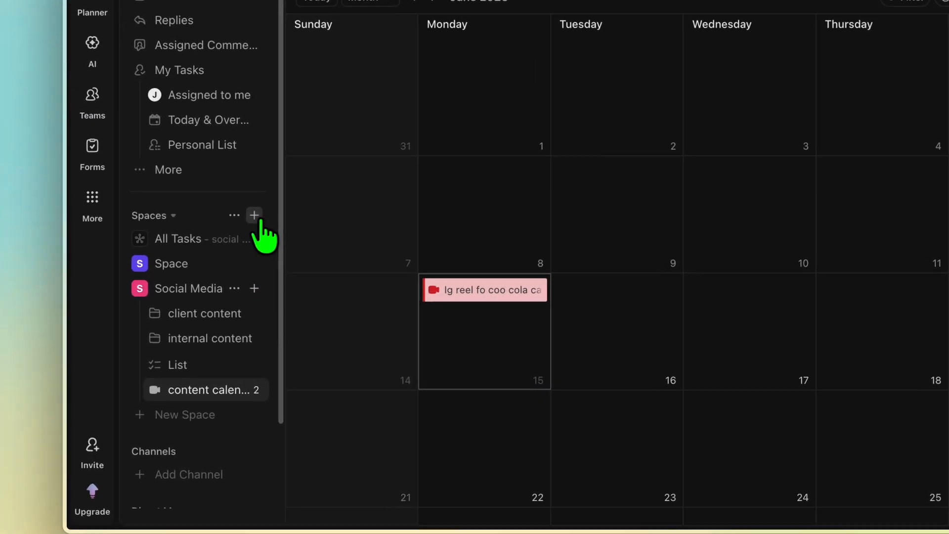
left_click(195, 292)
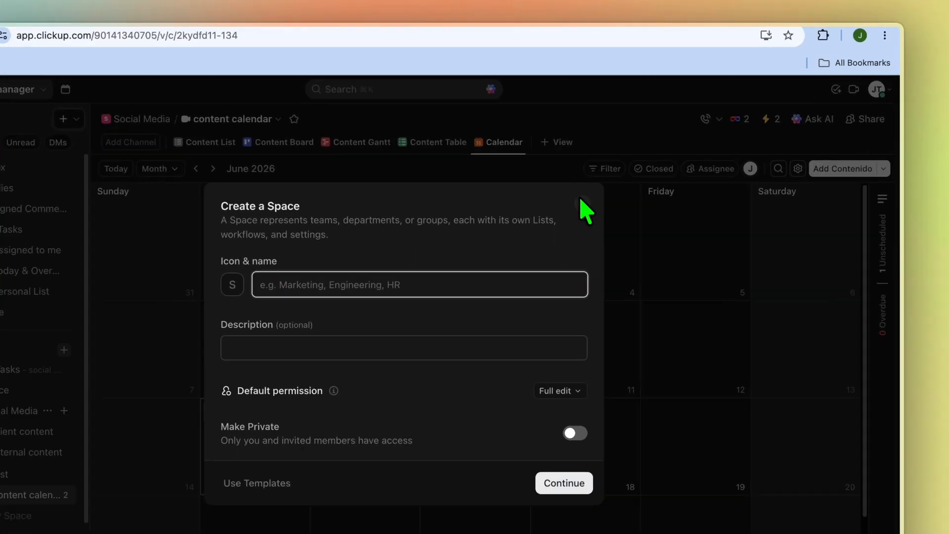
left_click(620, 173)
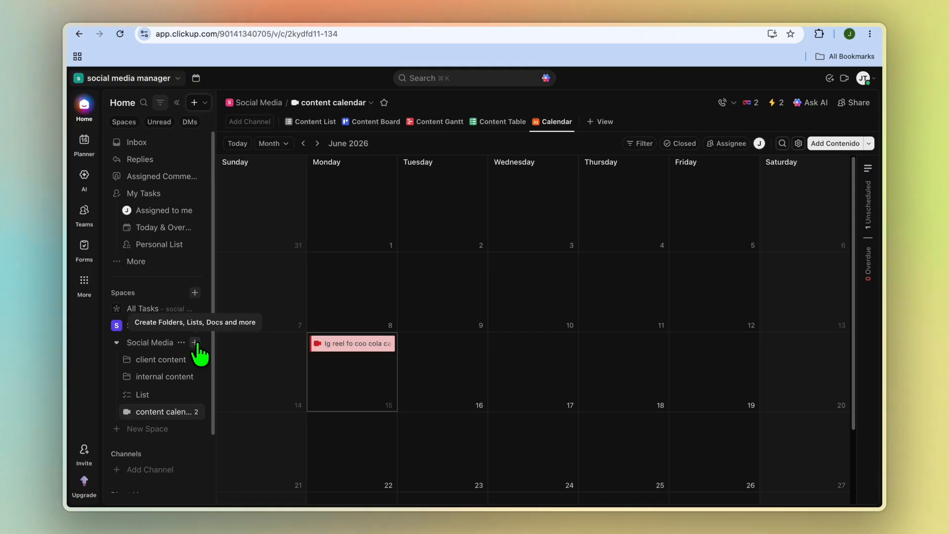
View the forms for creating a Folder and a List in the Social Media space, closing each without creating anything
left_click(195, 343)
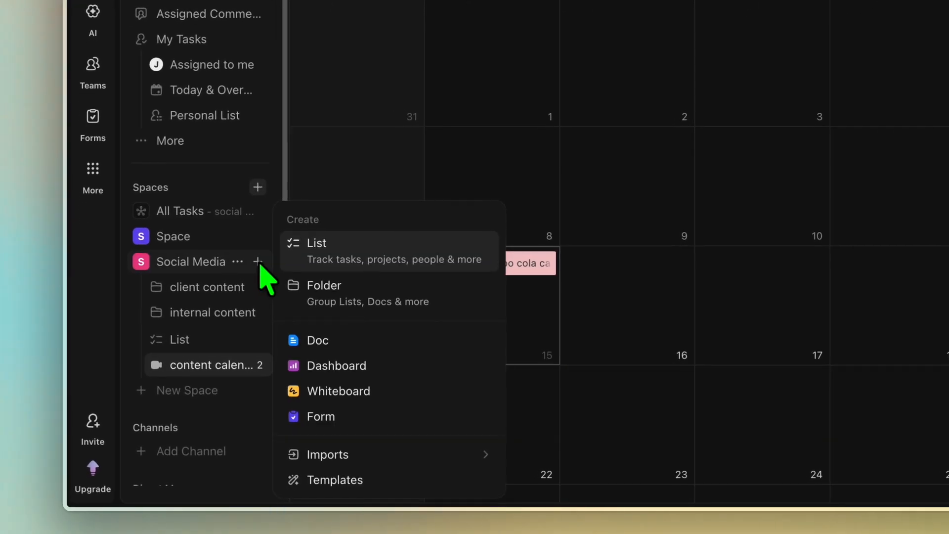
left_click(320, 297)
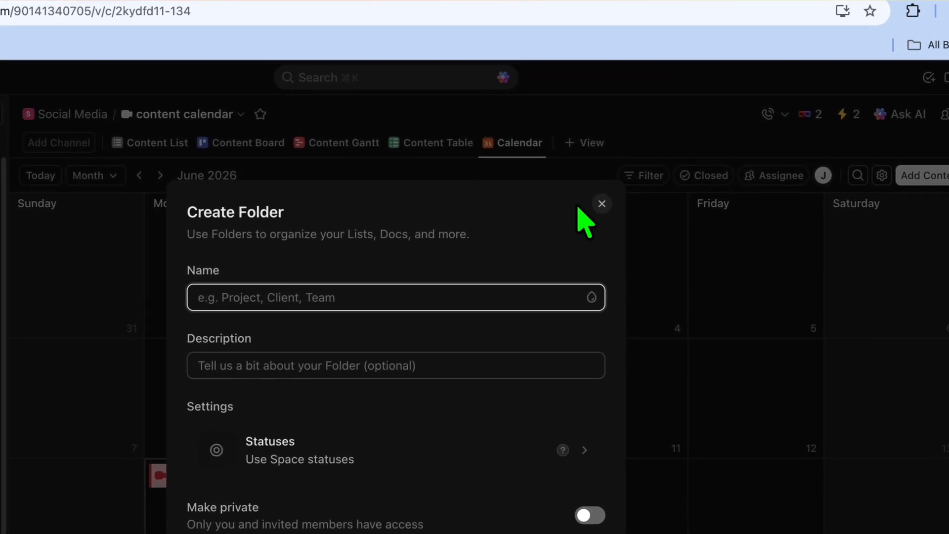
left_click(603, 212)
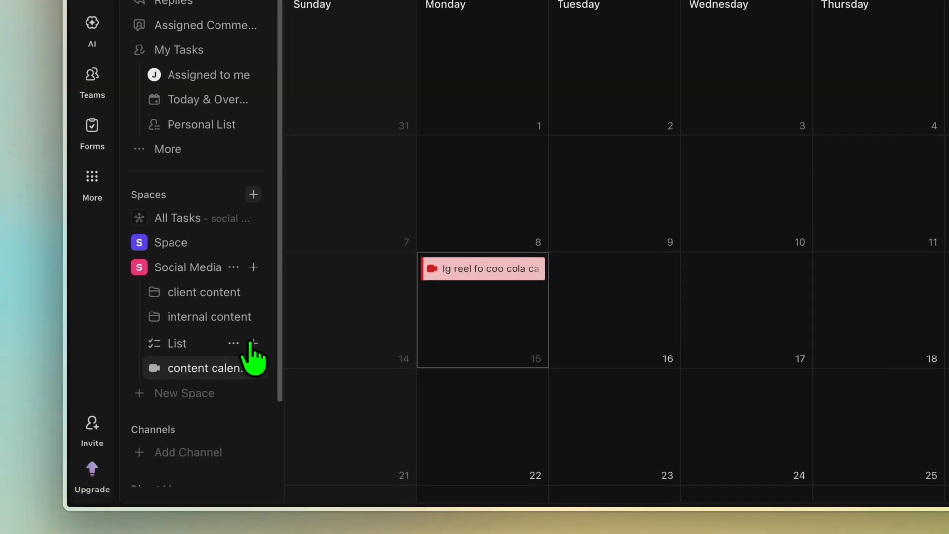
left_click(252, 342)
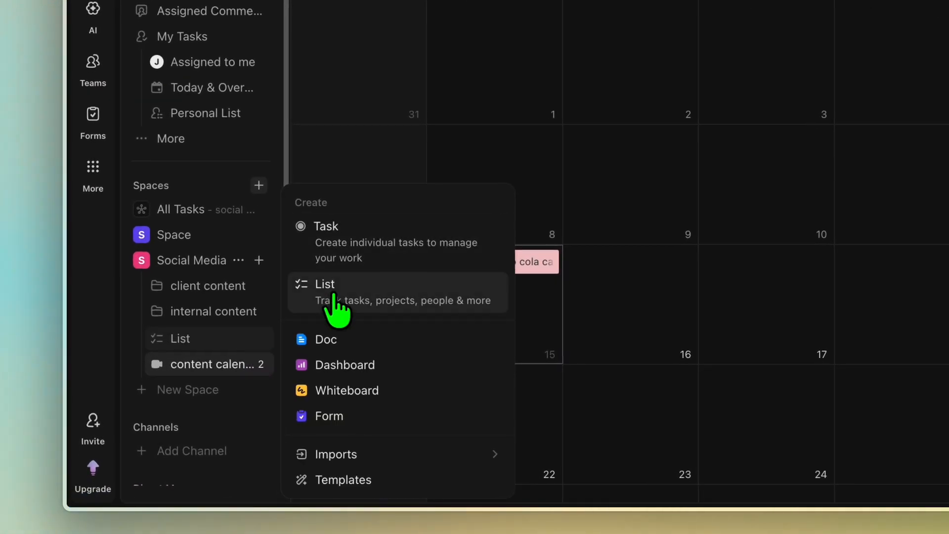
left_click(337, 306)
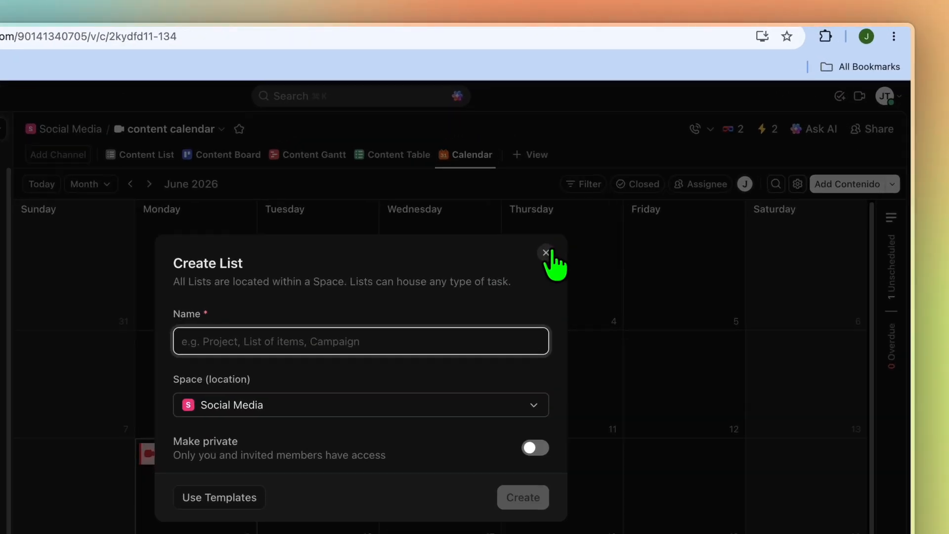
left_click(611, 194)
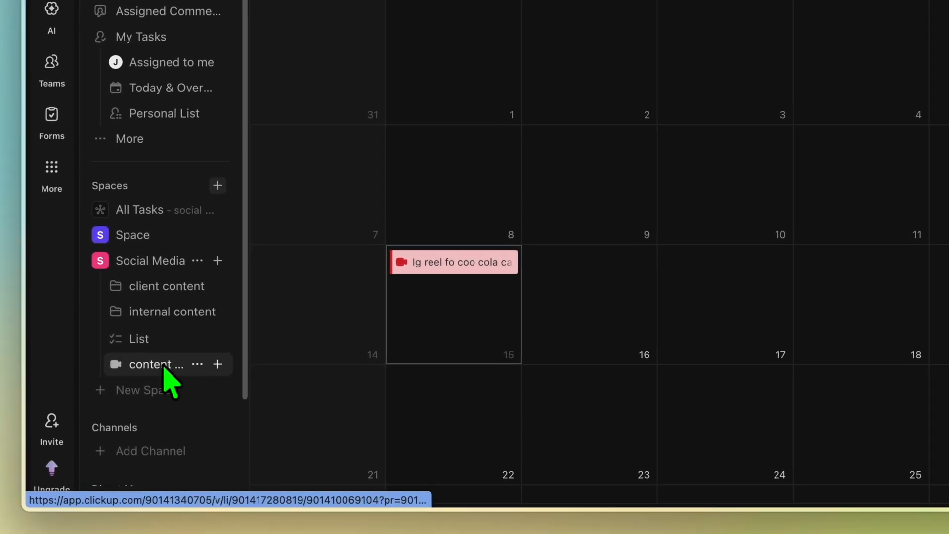
Open the "ig reel" task in the content calendar list and append "for" and the person's first name to its title
left_click(152, 379)
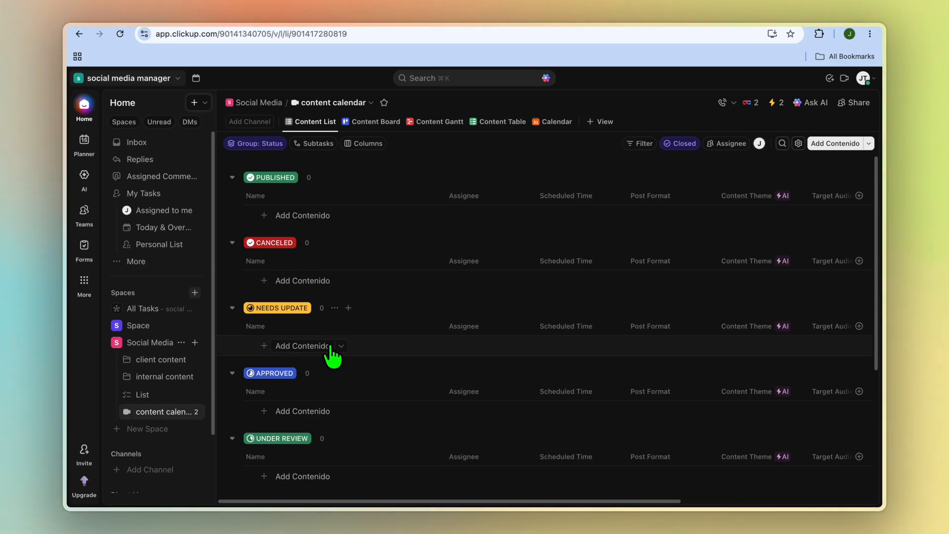
scroll(329, 353, "down", 5)
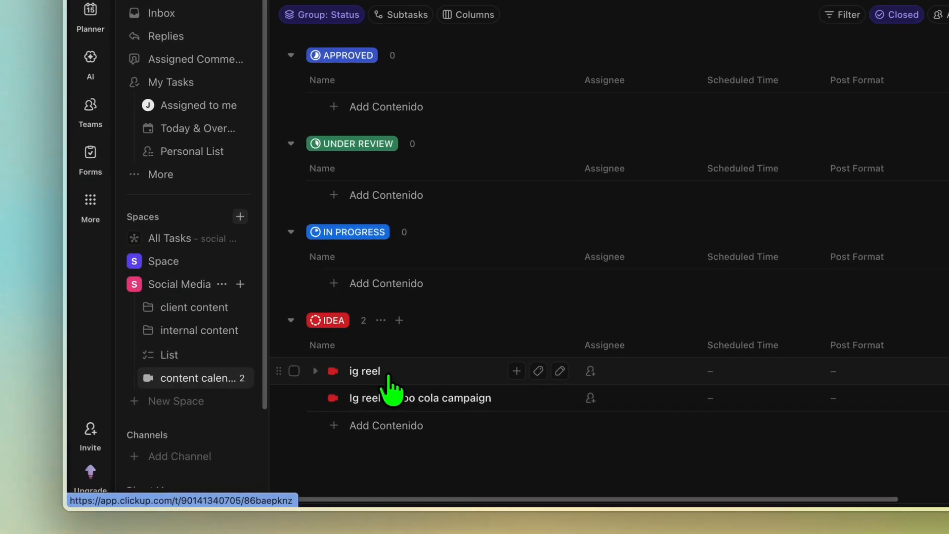
left_click(389, 378)
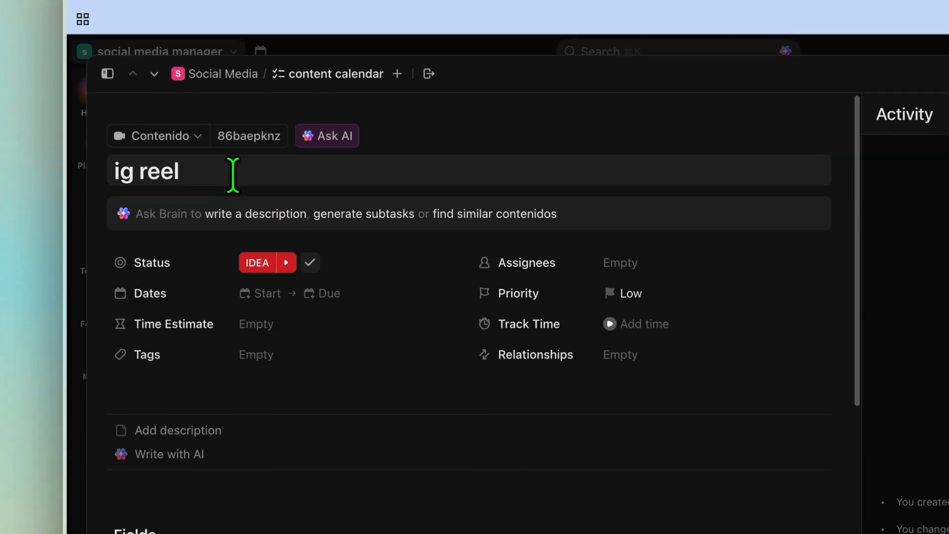
left_click(232, 174)
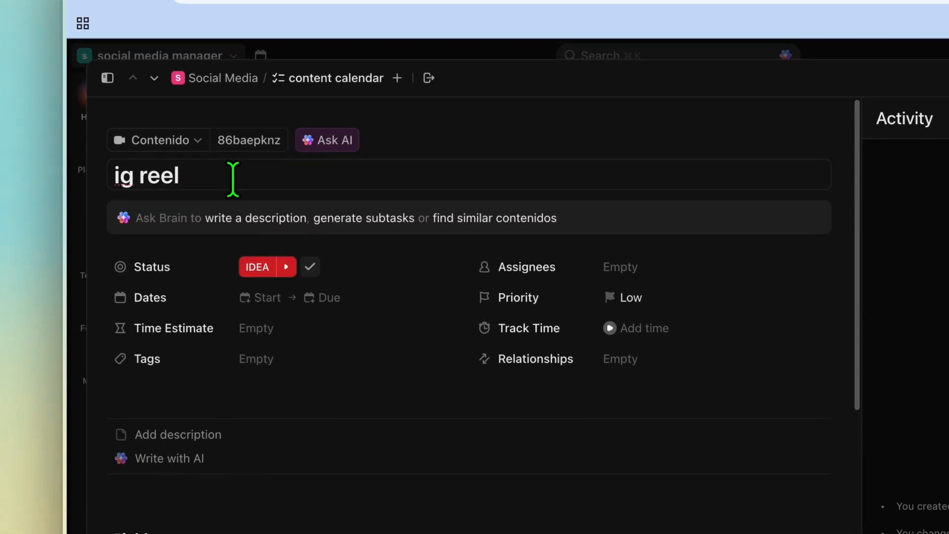
type("for jason")
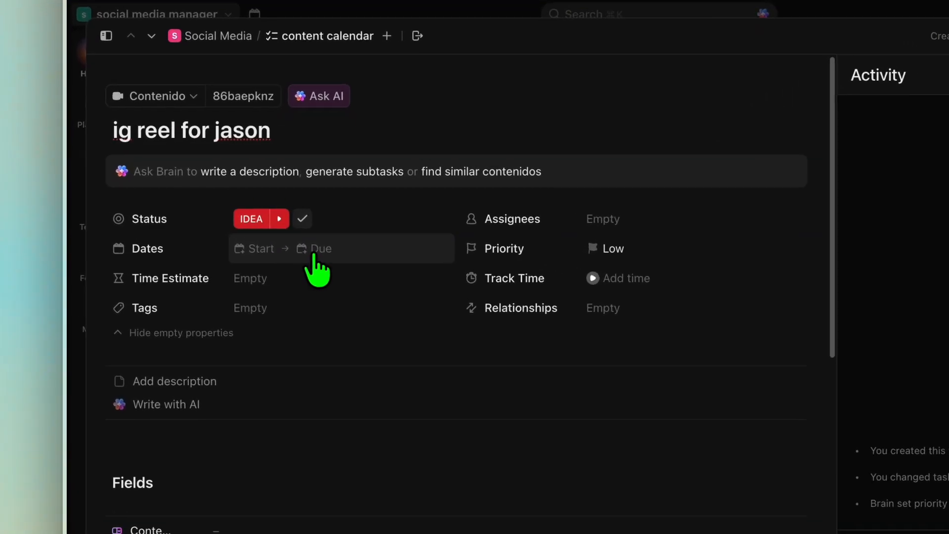
Set the task's due date to Tomorrow
left_click(241, 248)
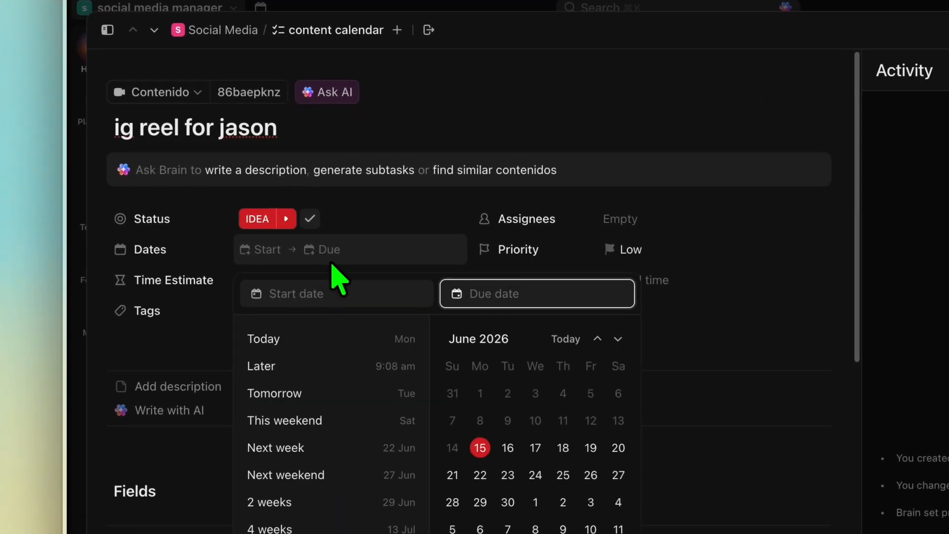
left_click(338, 396)
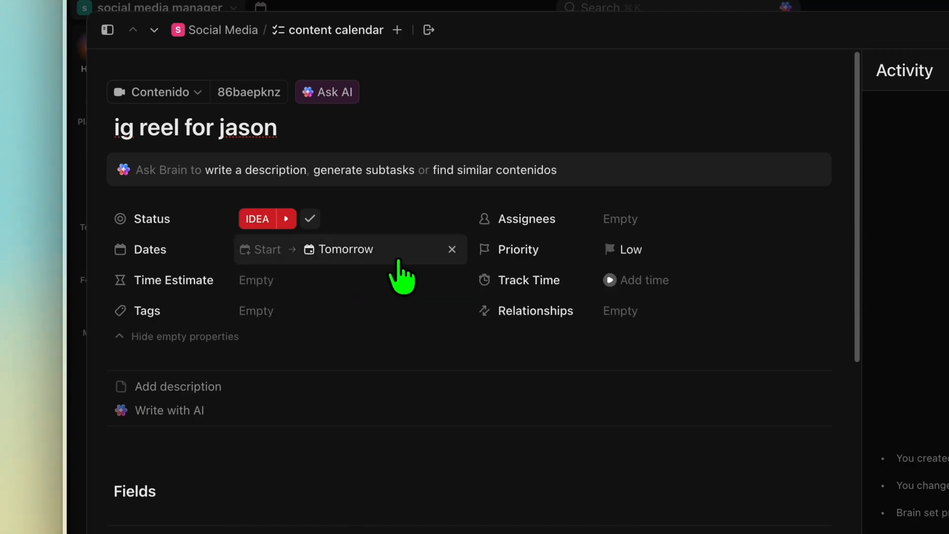
left_click(290, 248)
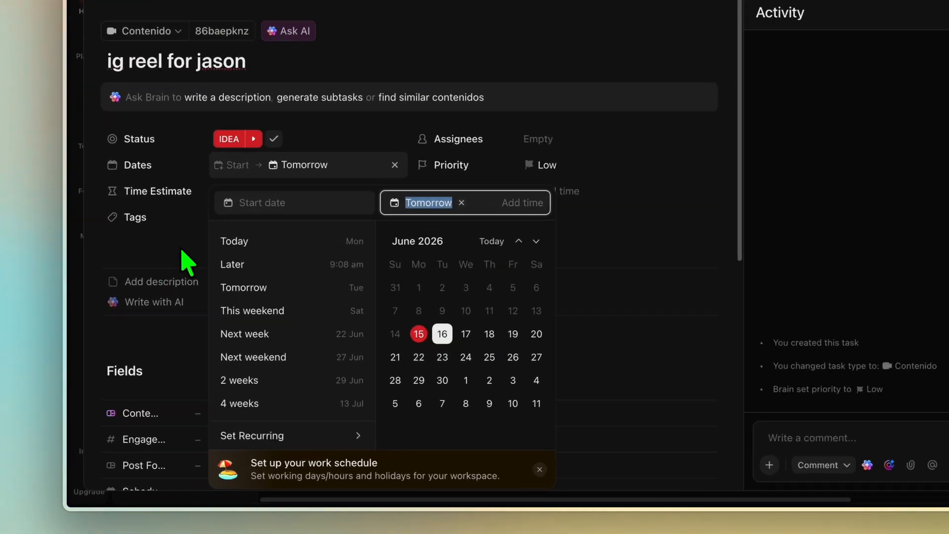
left_click(157, 307)
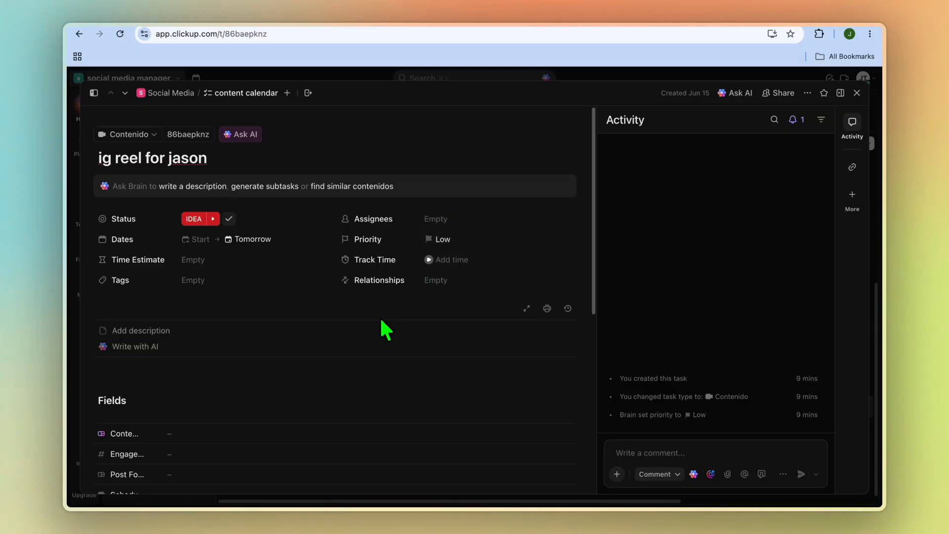
View the settings for a new text custom field on the task and leave without creating it
scroll(343, 361, "down", 2)
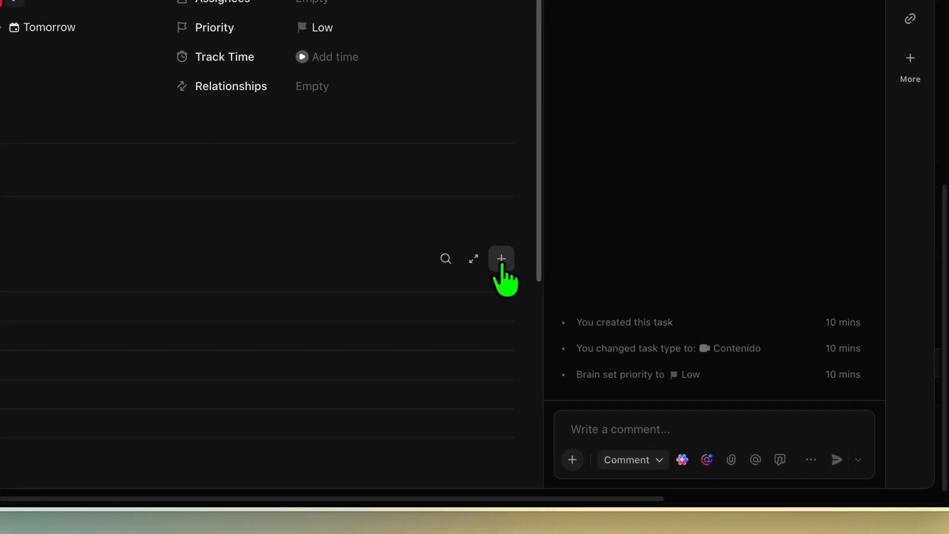
left_click(568, 334)
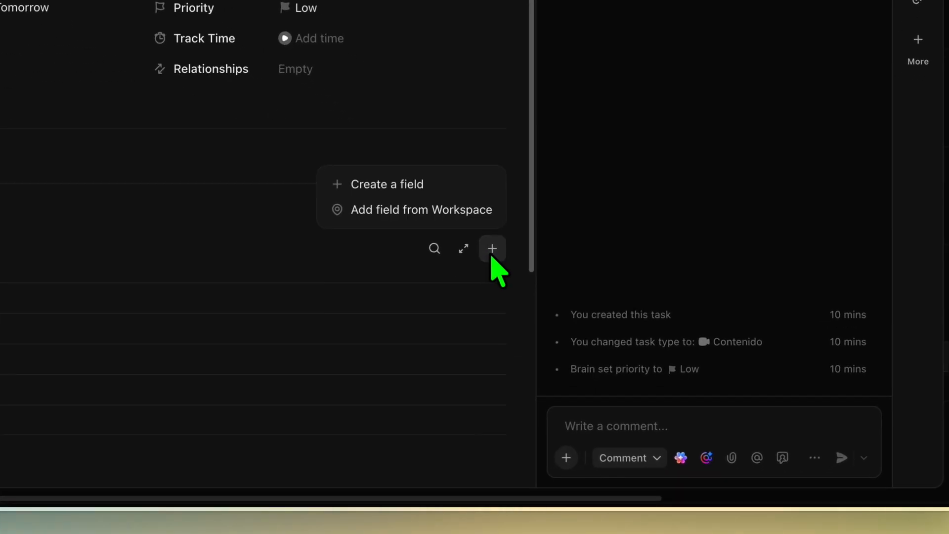
left_click(420, 184)
left_click(395, 83)
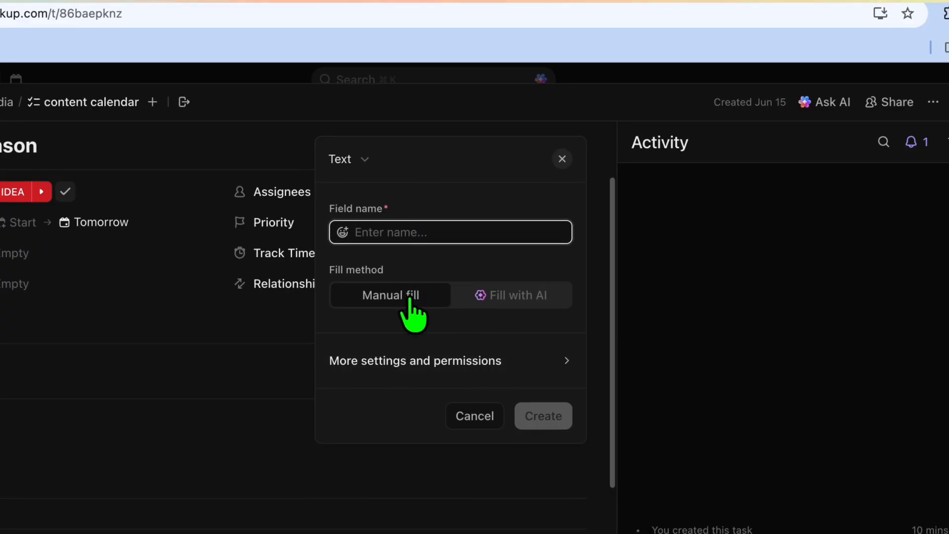
left_click(474, 416)
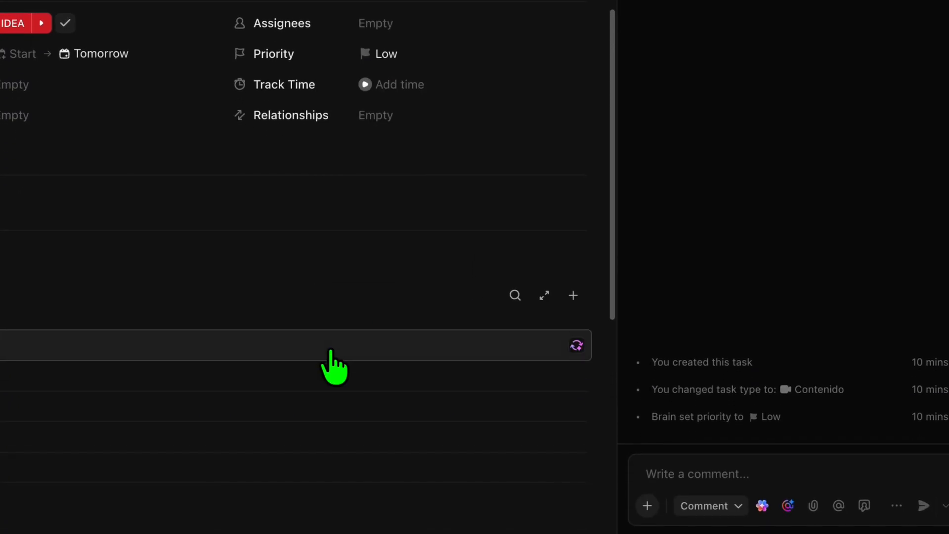
Examine the task's subtask entry and attachment source options, and close the task without adding anything
scroll(330, 350, "down", 5)
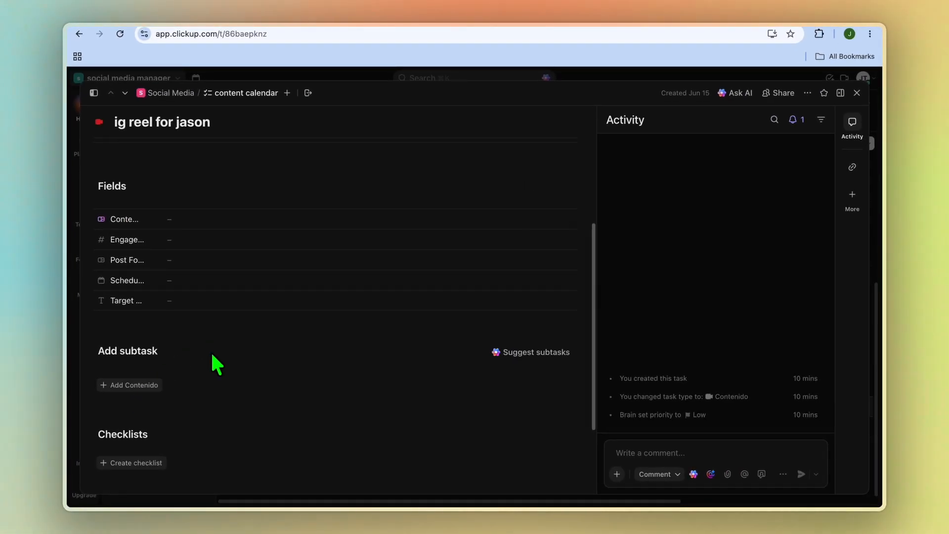
left_click(234, 355)
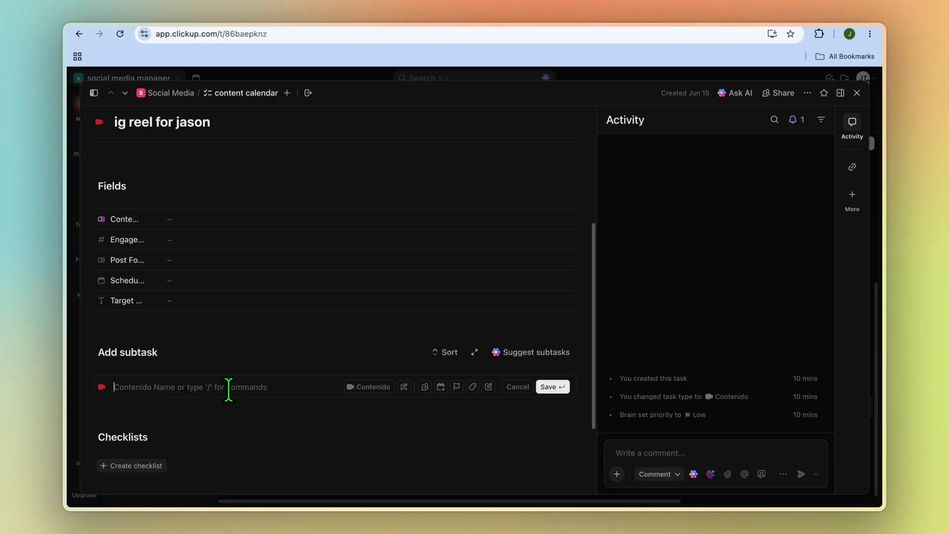
scroll(233, 395, "down", 3)
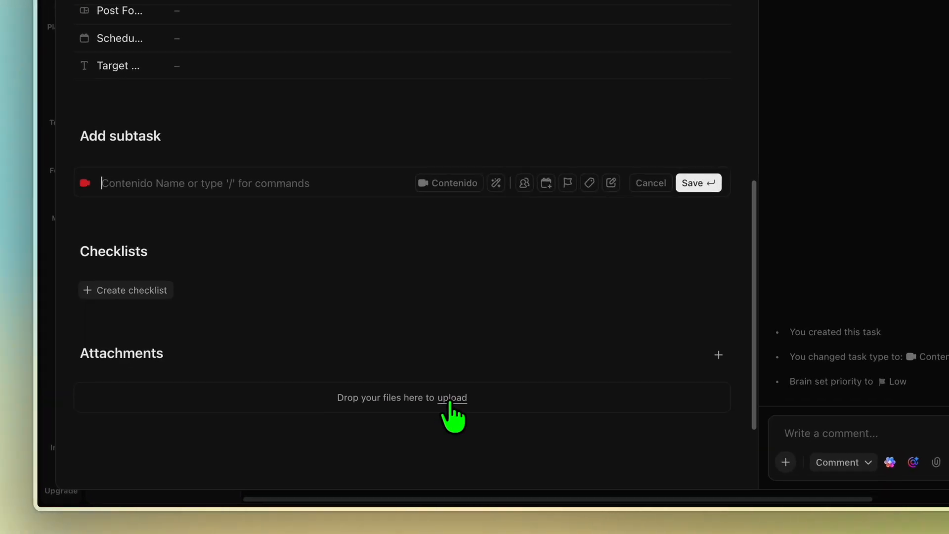
left_click(371, 426)
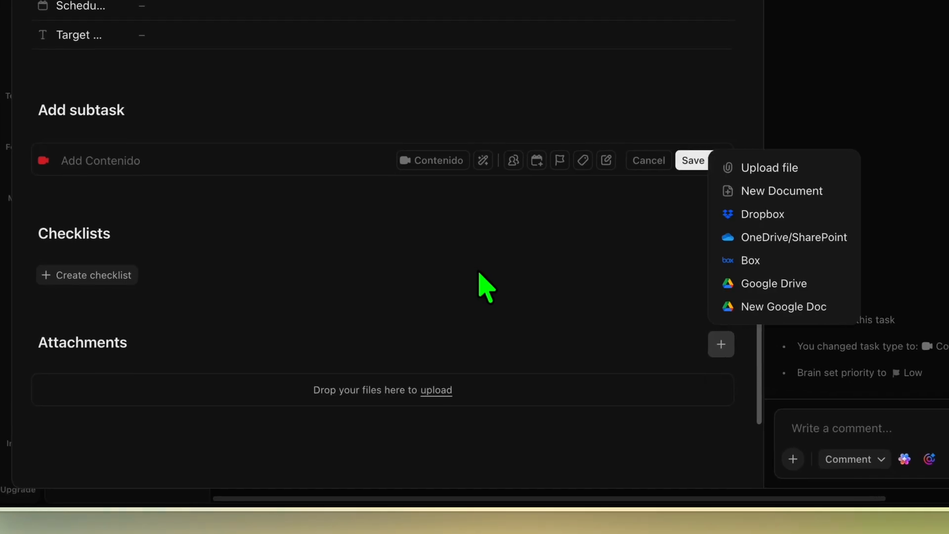
left_click(359, 345)
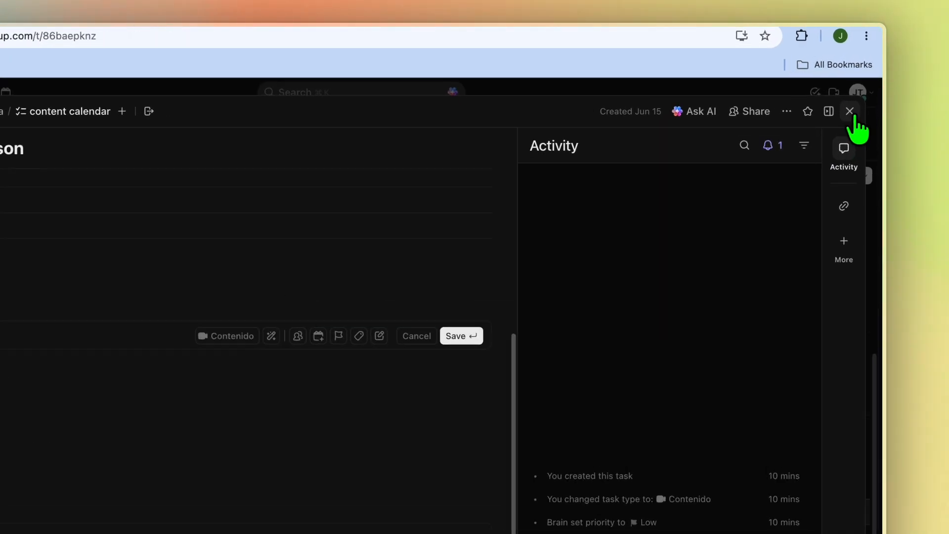
left_click(857, 92)
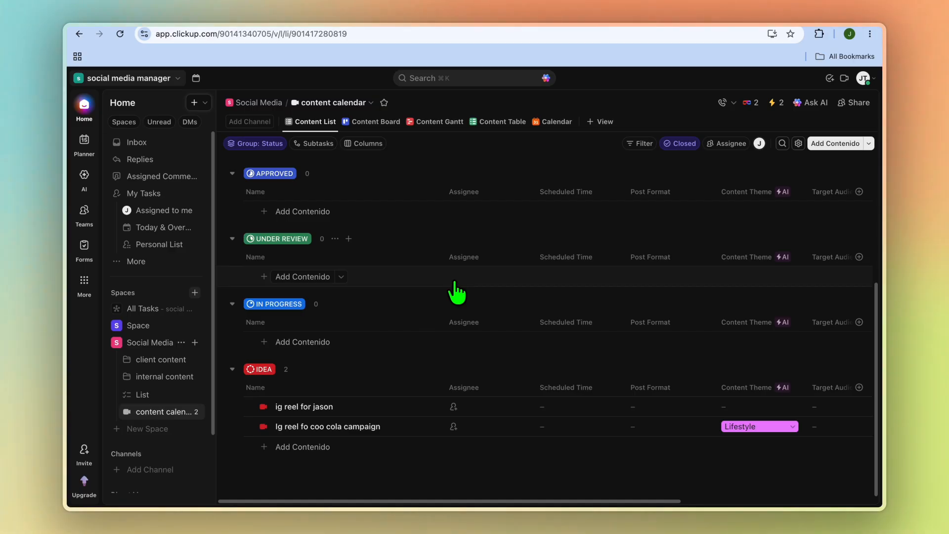
Switch the content calendar to the Calendar view and move the renamed ig reel task to Wednesday, June 17
left_click(598, 124)
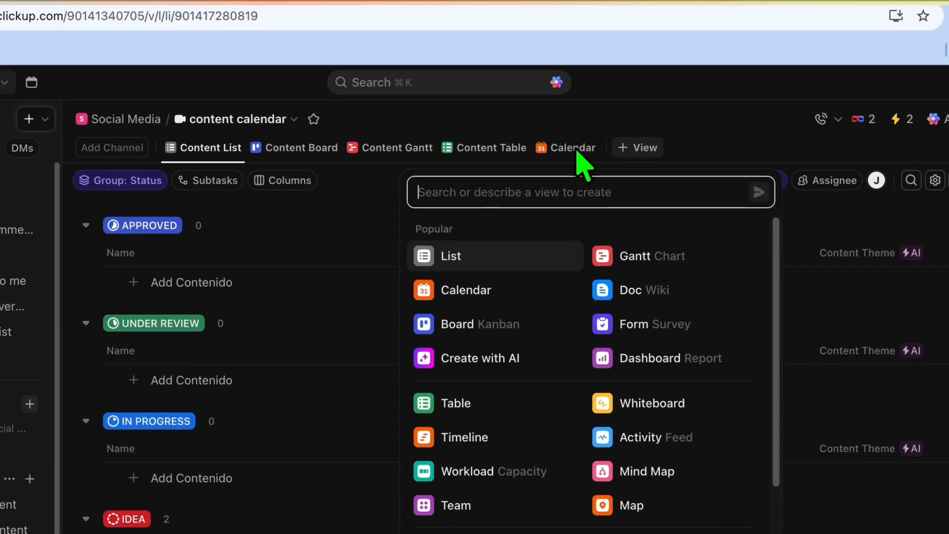
left_click(679, 3)
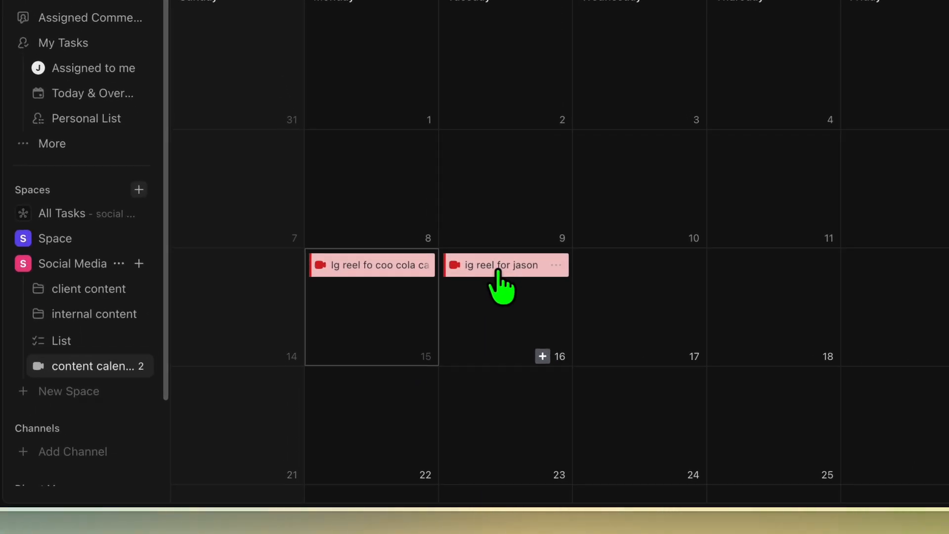
left_click(499, 269)
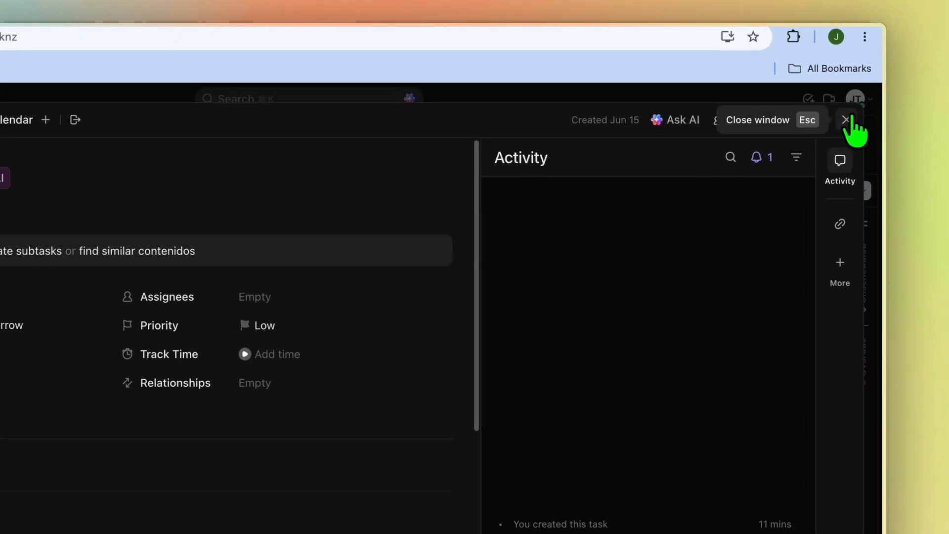
left_click(857, 92)
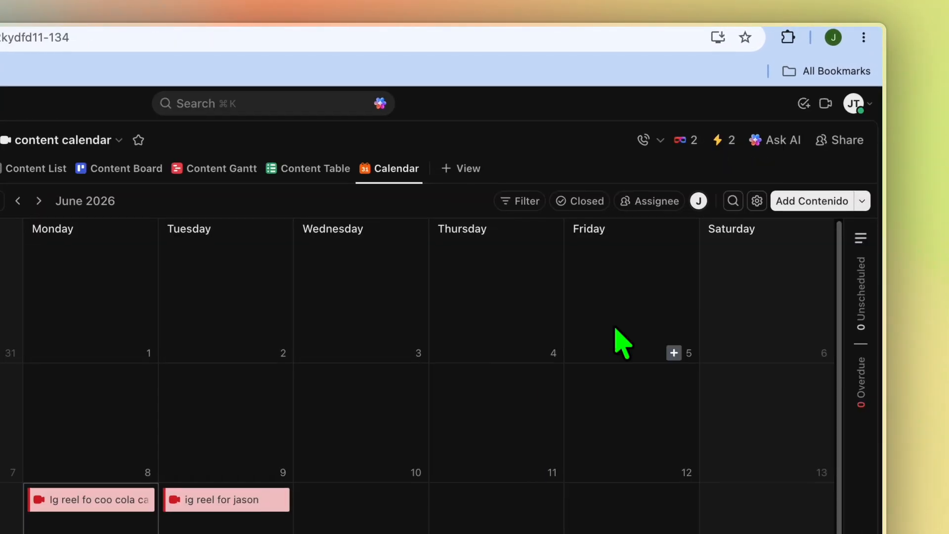
left_click_drag(494, 270, 699, 266)
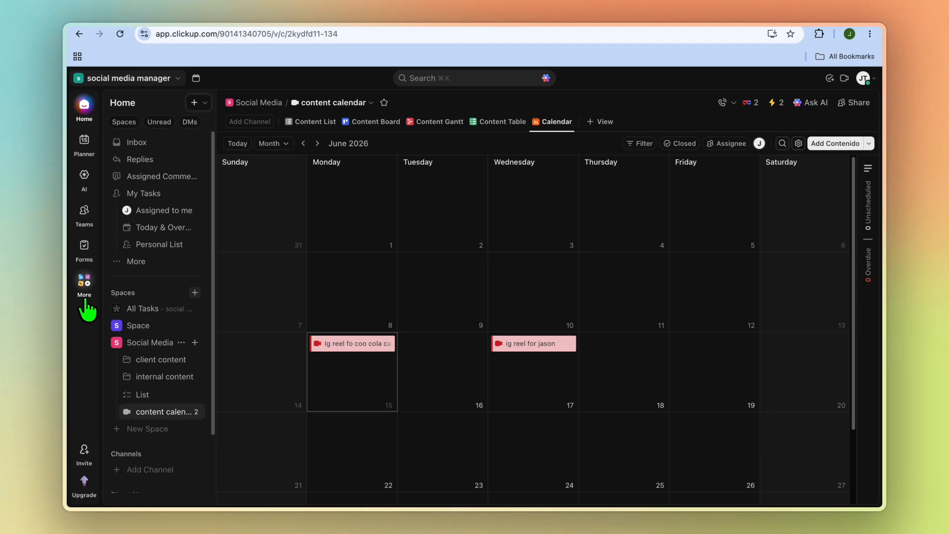
Create a dashboard from the Simple Dashboard template with all Spaces selected as its data source
left_click(84, 282)
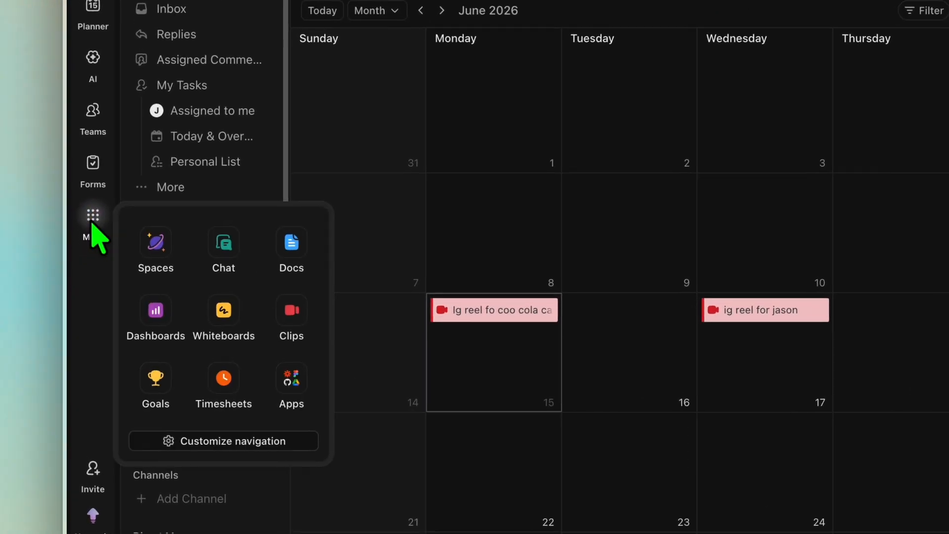
left_click(154, 312)
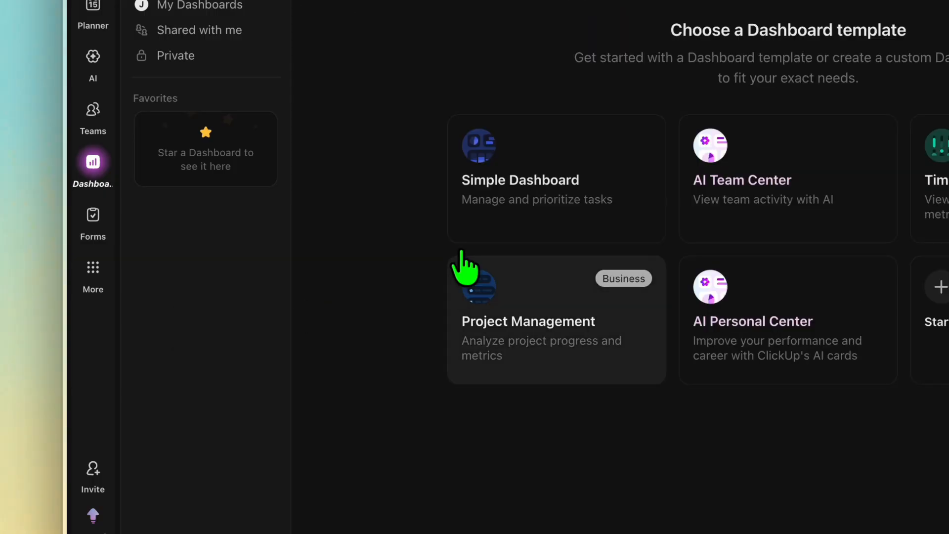
left_click(524, 177)
left_click(642, 235)
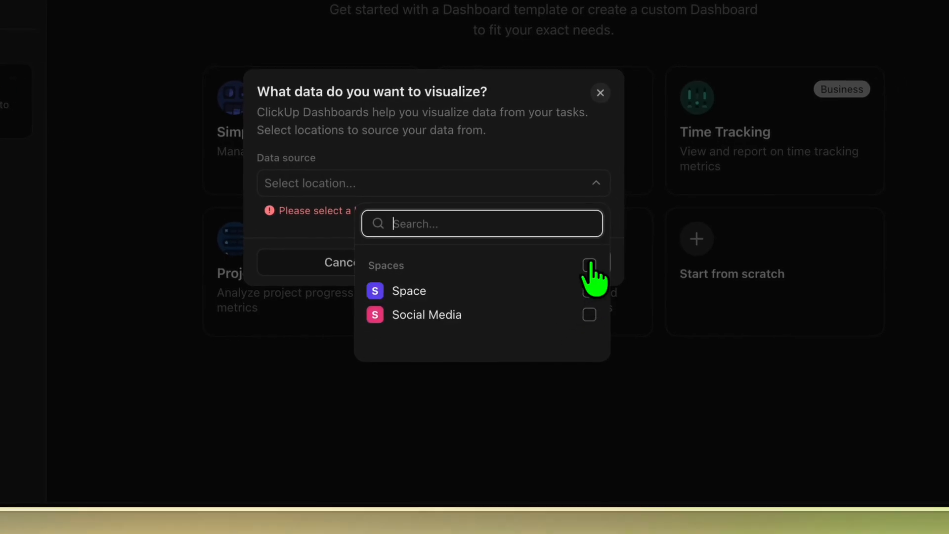
left_click(589, 265)
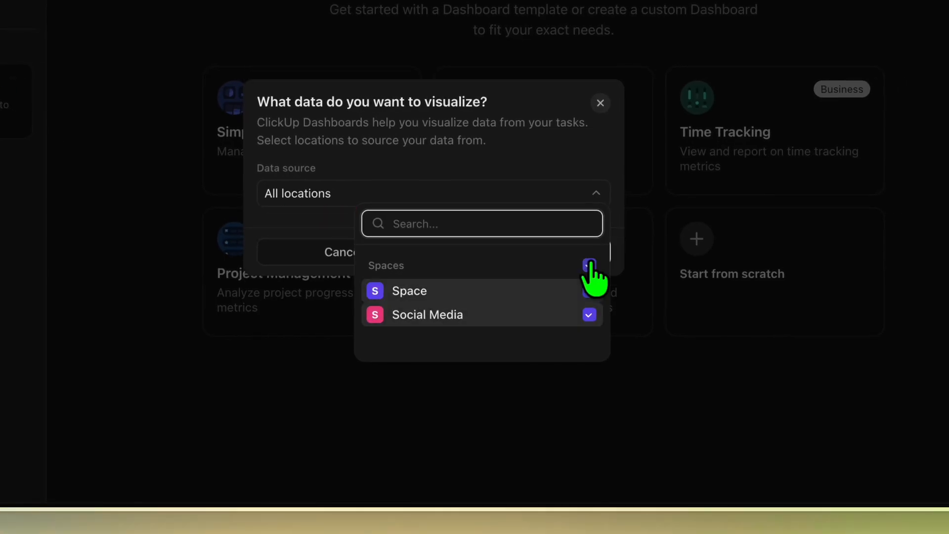
left_click(383, 182)
left_click(512, 252)
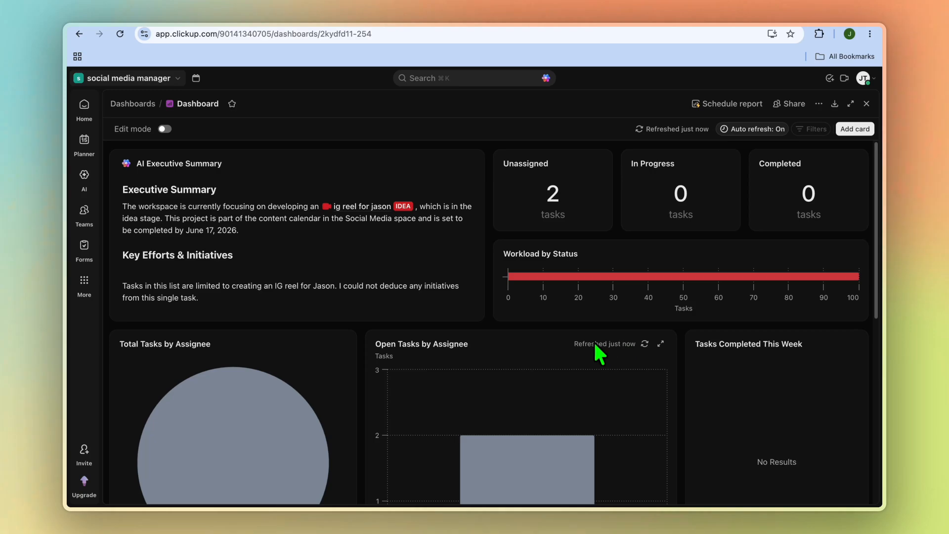
Review the new dashboard's cards, view the "Ig reel fo coo cola campaign" task from the due tasks card, and return to the dashboard
scroll(598, 319, "down", 5)
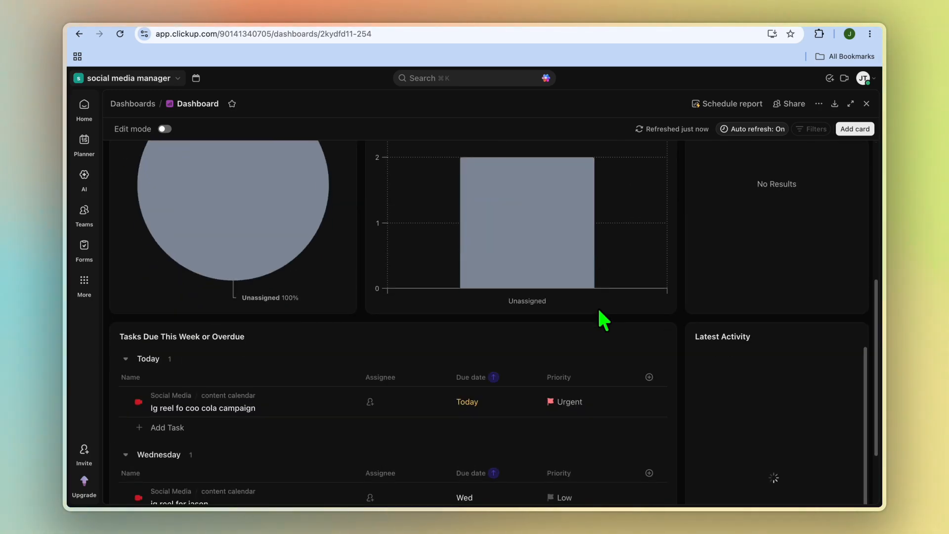
scroll(599, 312, "up", 2)
scroll(597, 310, "down", 3)
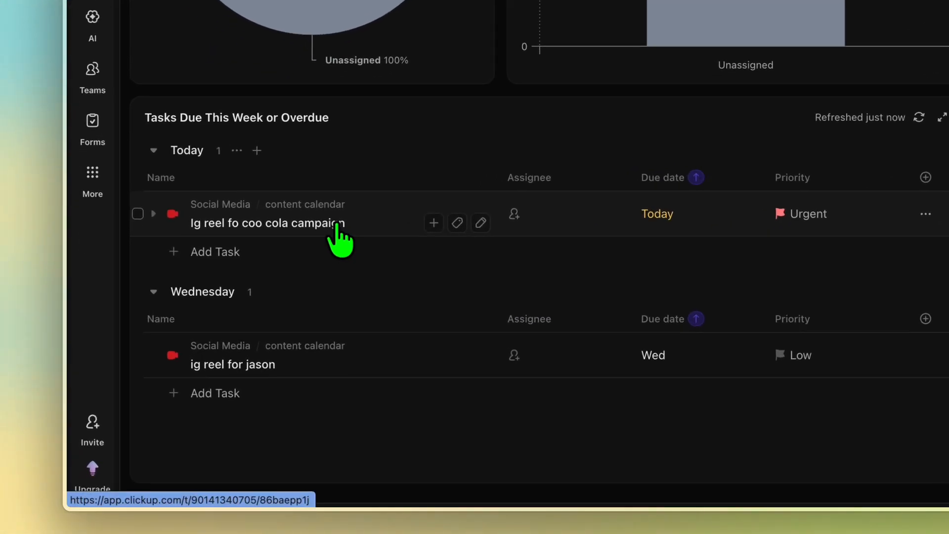
left_click(250, 315)
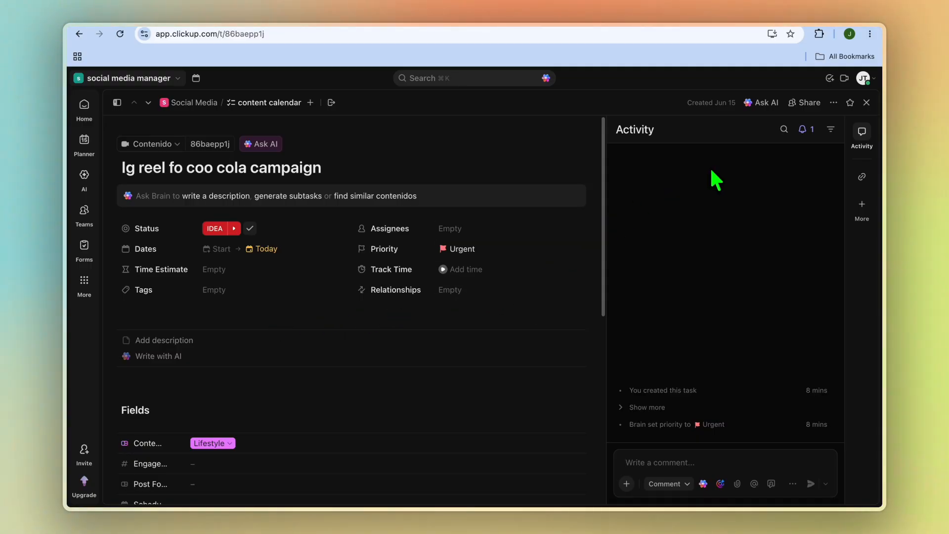
left_click(867, 102)
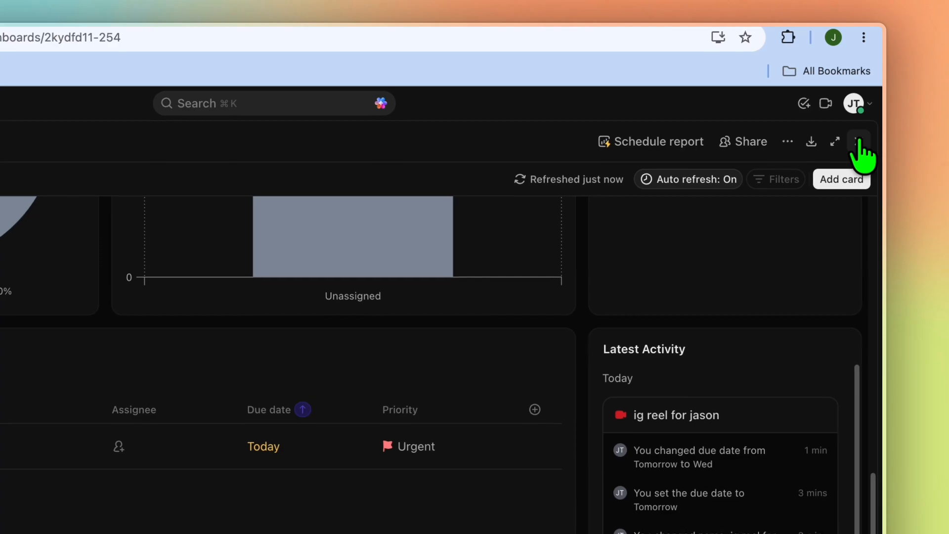